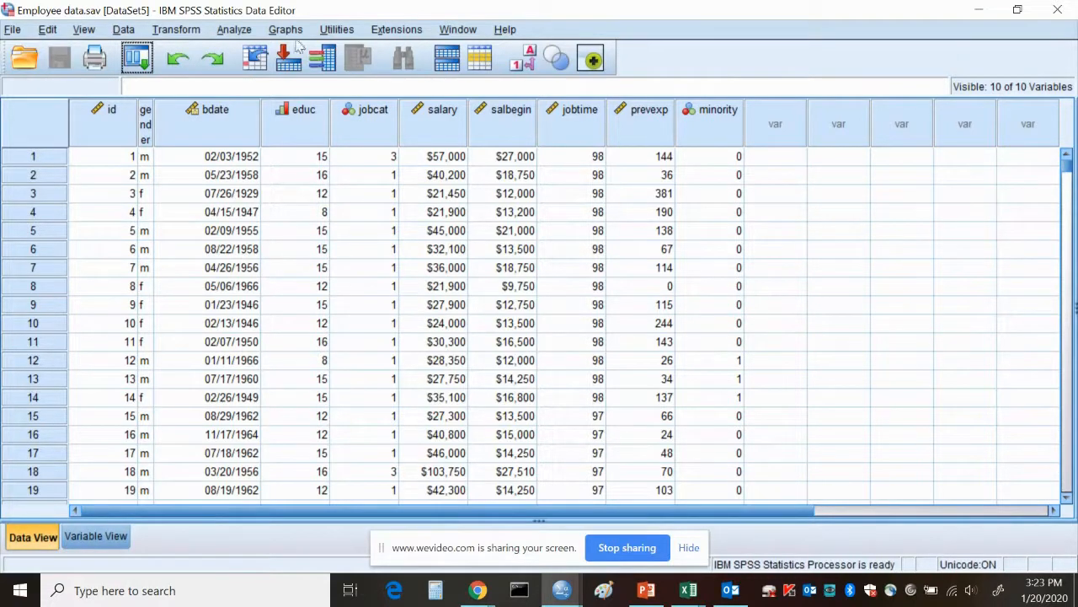
Run a Frequencies analysis on Employment Category [jobcat] with frequency tables displayed.
left_click(234, 30)
mouse_move(364, 74)
left_click(450, 72)
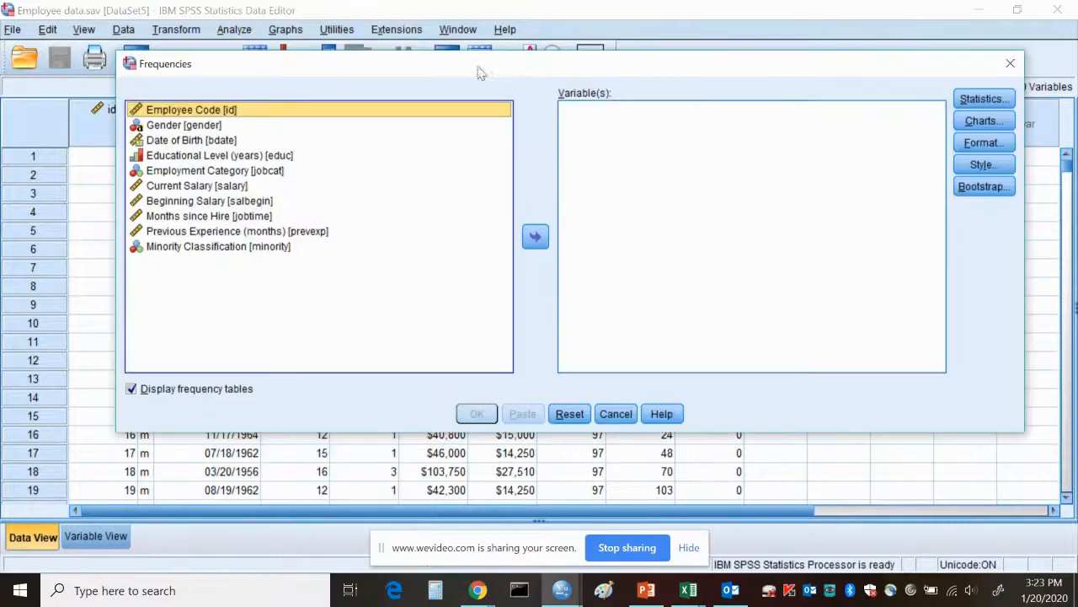
left_click(268, 171)
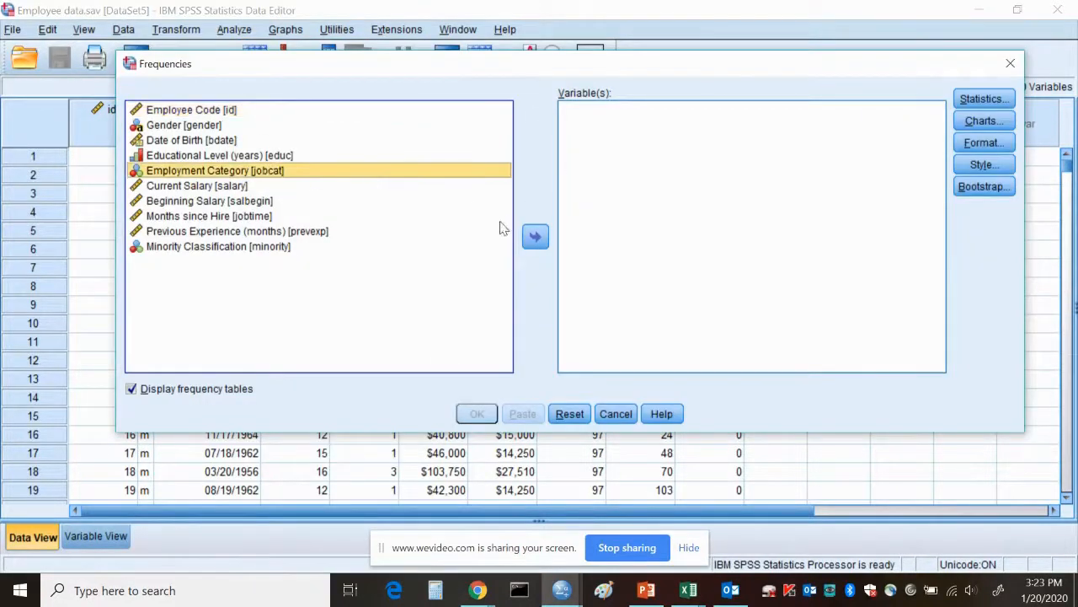
left_click(535, 236)
left_click(477, 414)
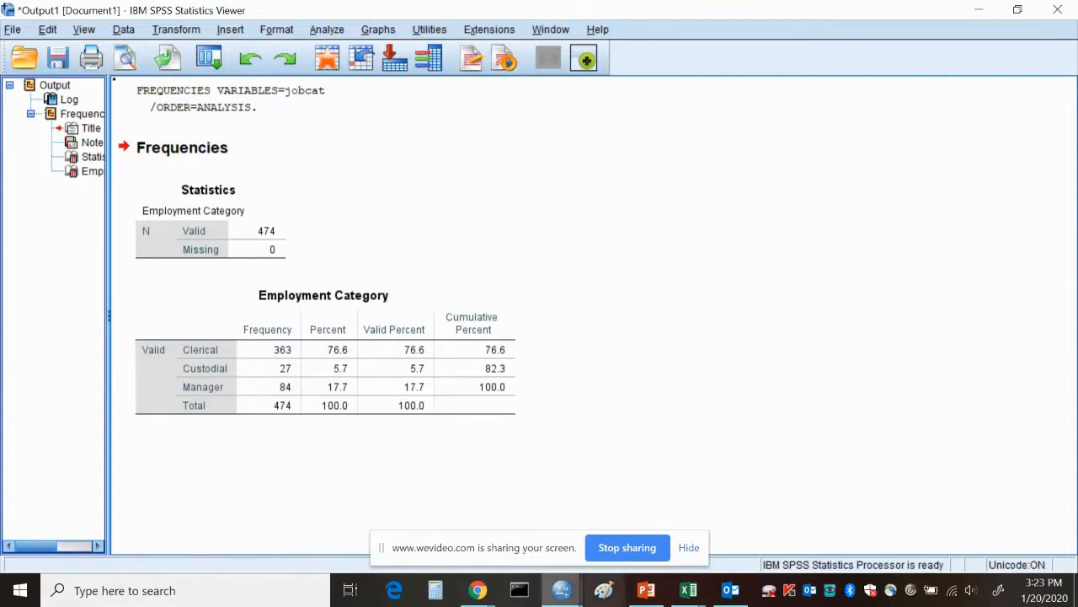
In the Employee data set, set up a One-Way ANOVA with Employment Category as factor and Previous Experience (months) as dependent variable.
mouse_move(566, 595)
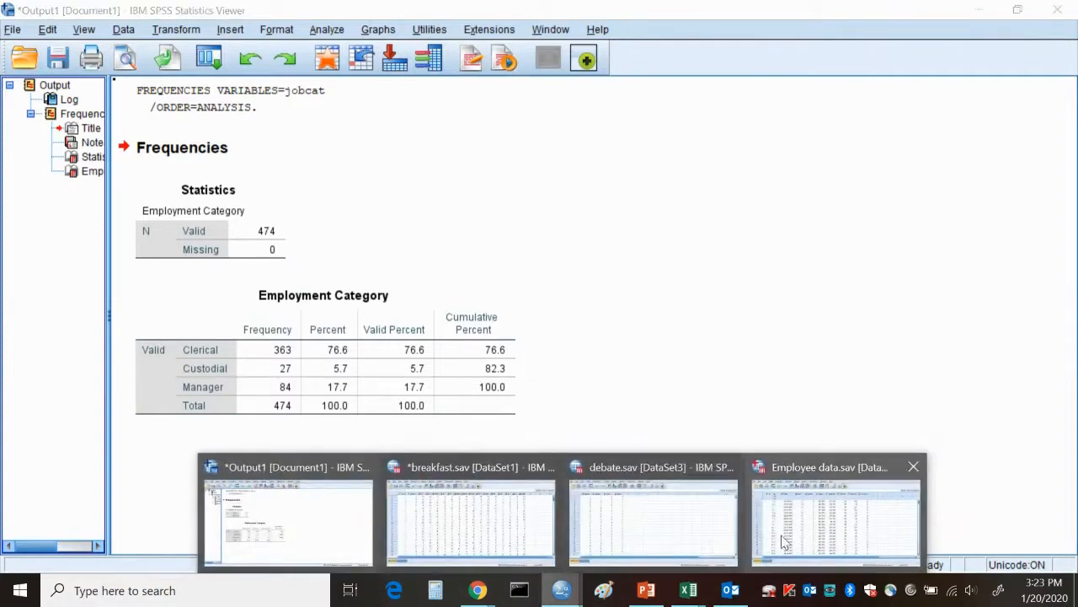
left_click(830, 522)
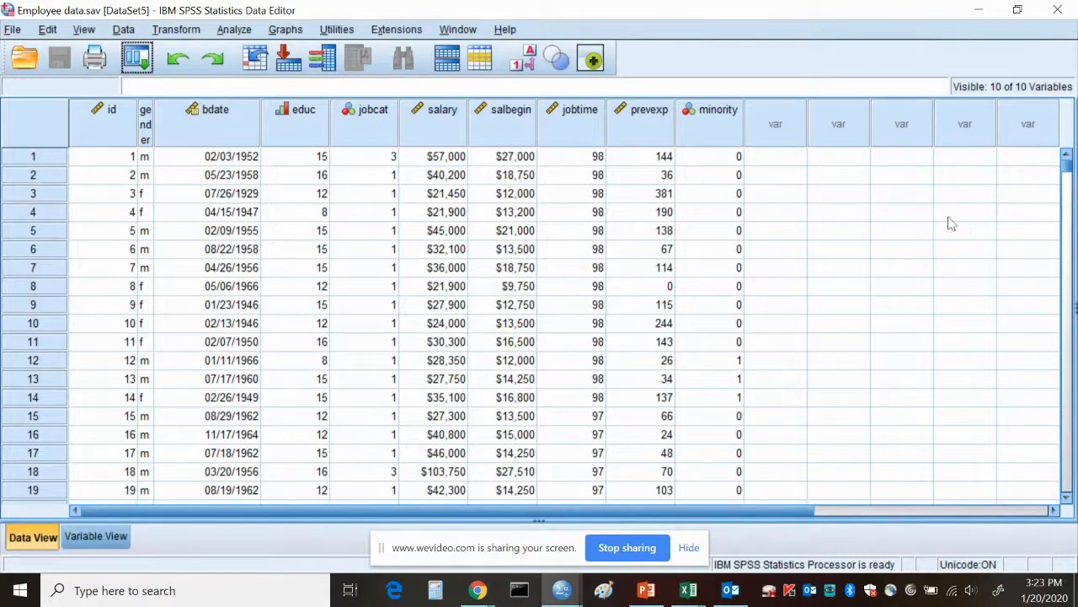
left_click(235, 31)
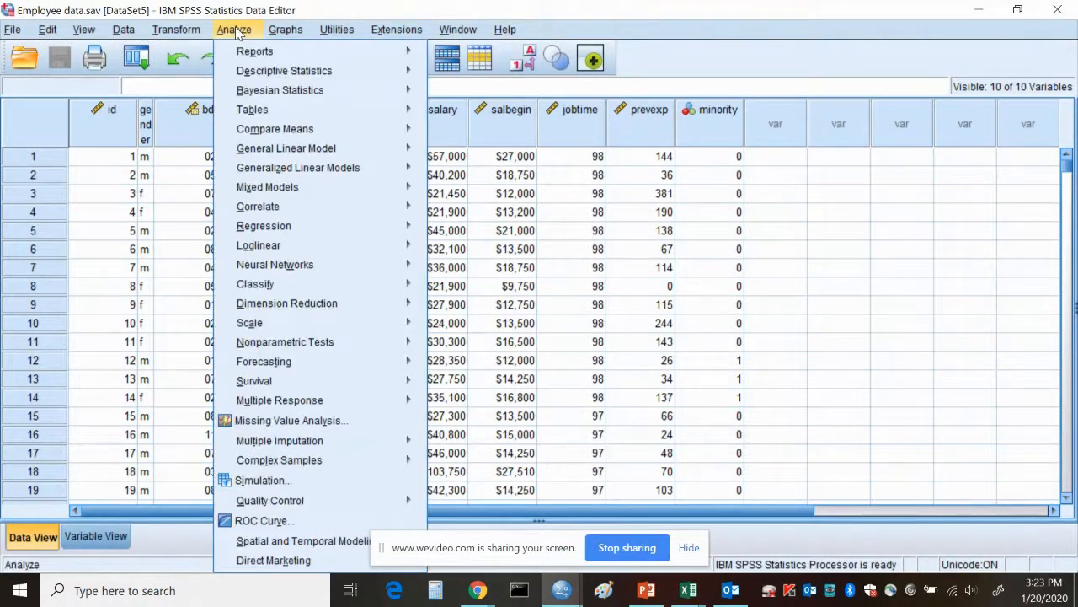
mouse_move(266, 133)
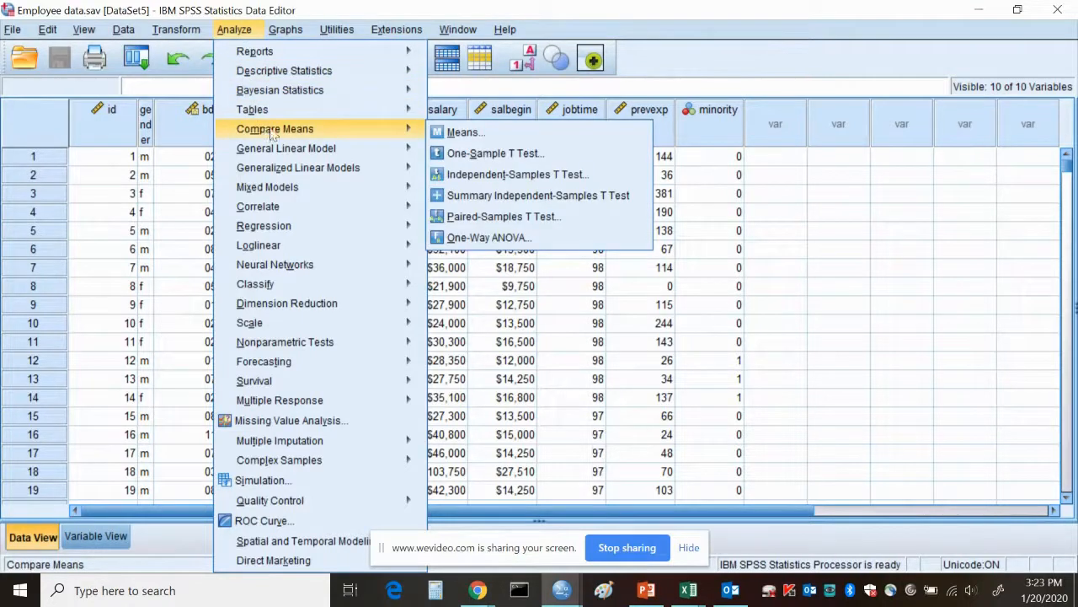
left_click(485, 237)
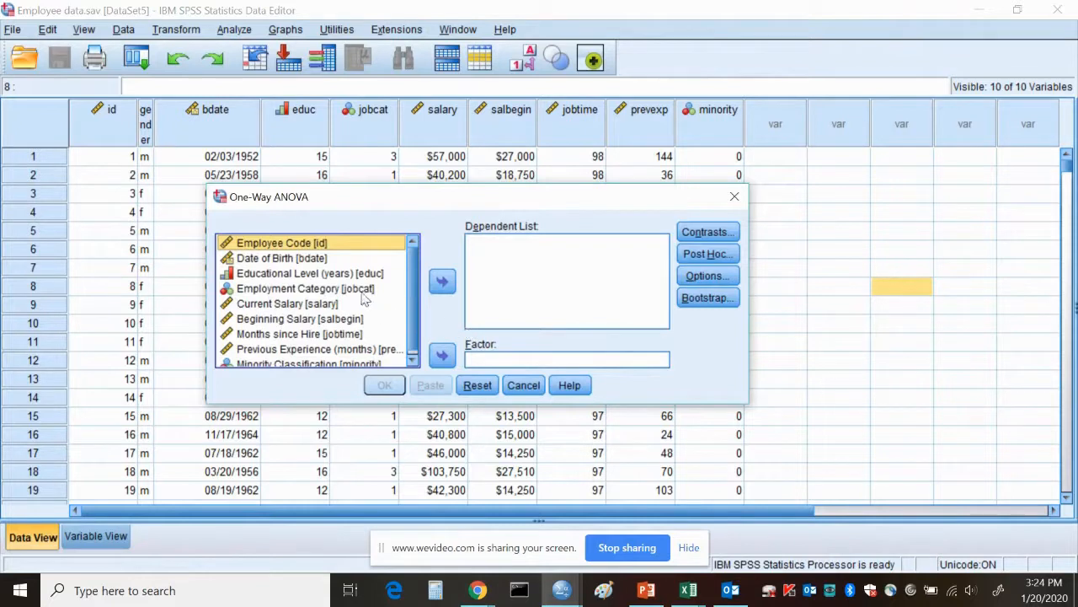
left_click(320, 289)
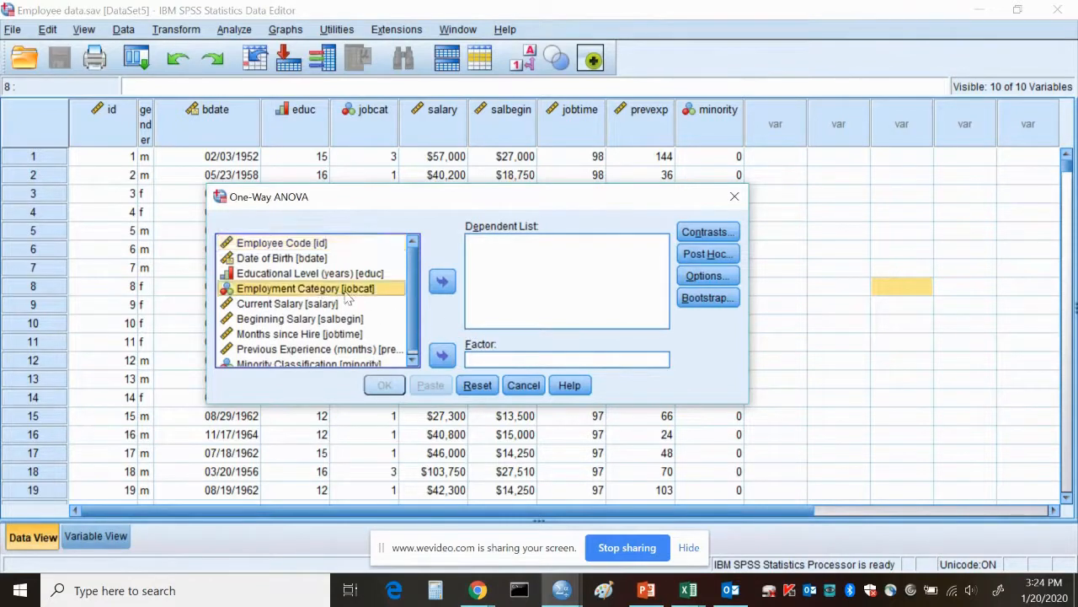
left_click(444, 355)
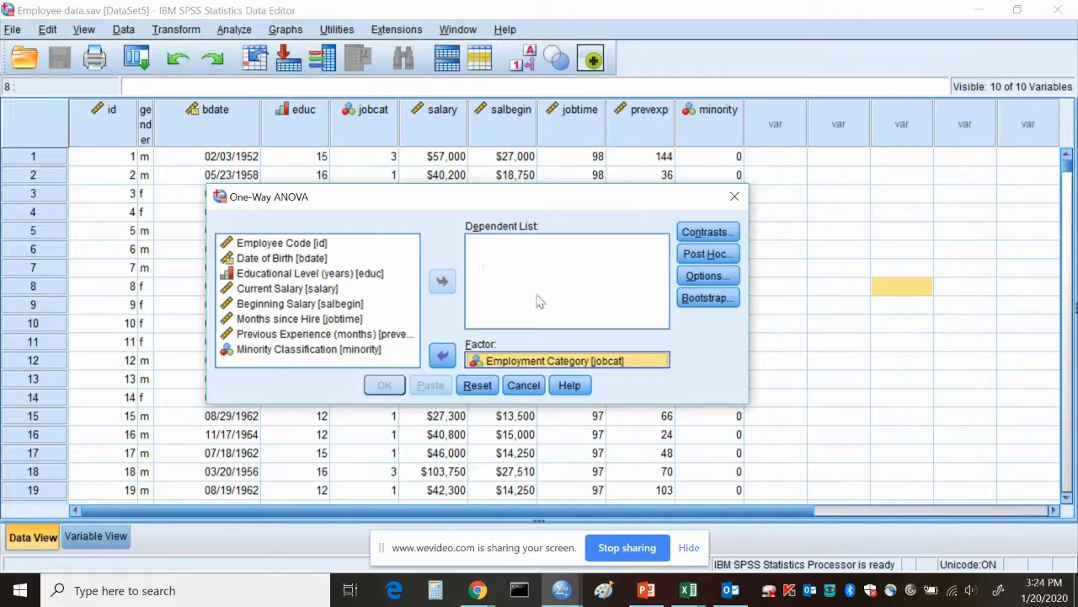
left_click(305, 335)
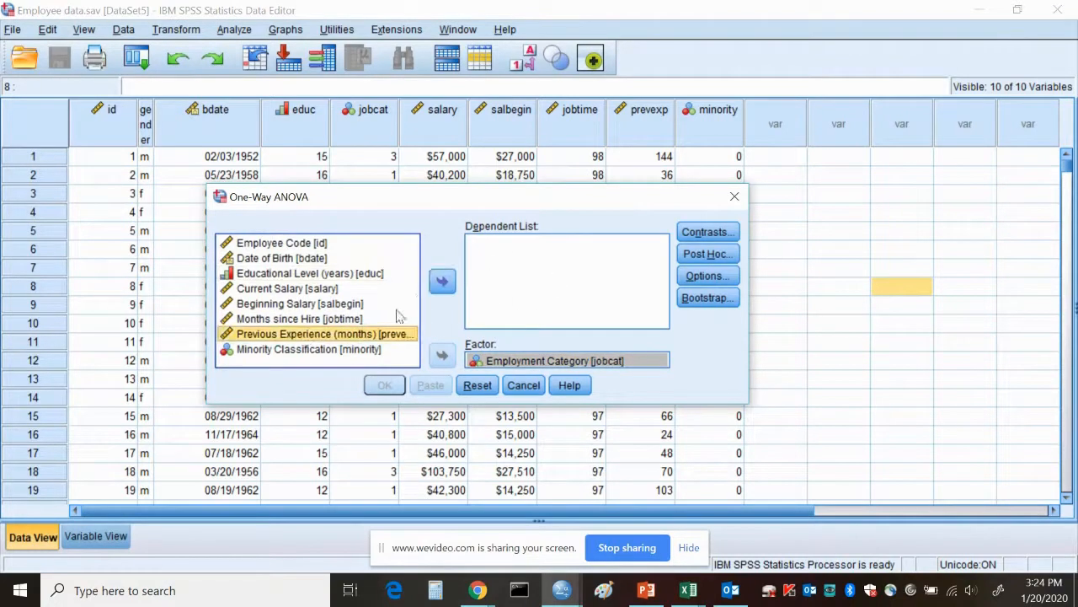
left_click(442, 284)
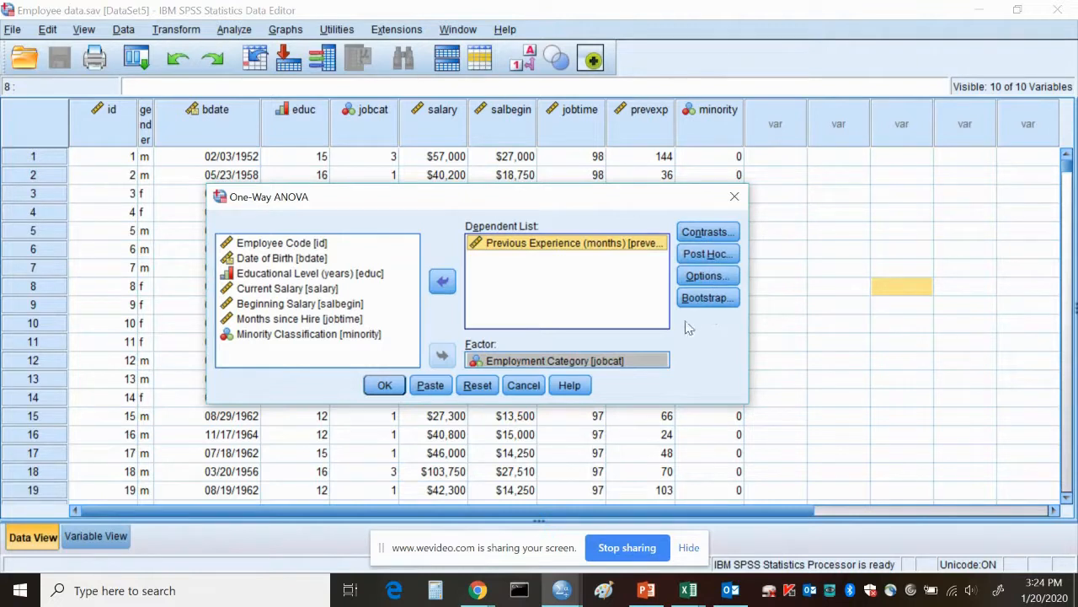
Add Descriptive statistics to the One-Way ANOVA options.
left_click(716, 278)
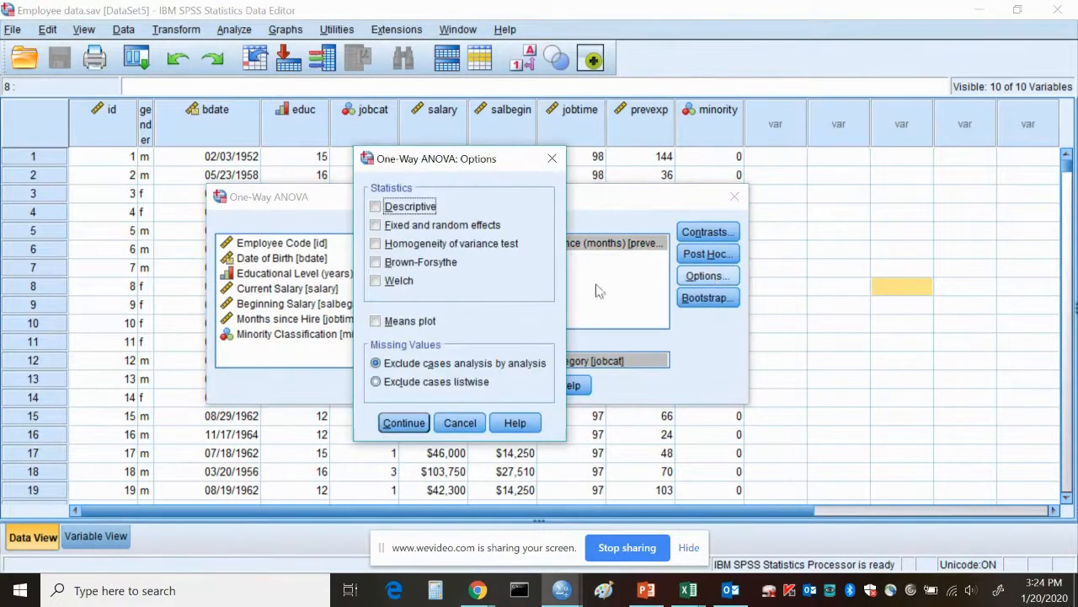
left_click(375, 211)
left_click(402, 423)
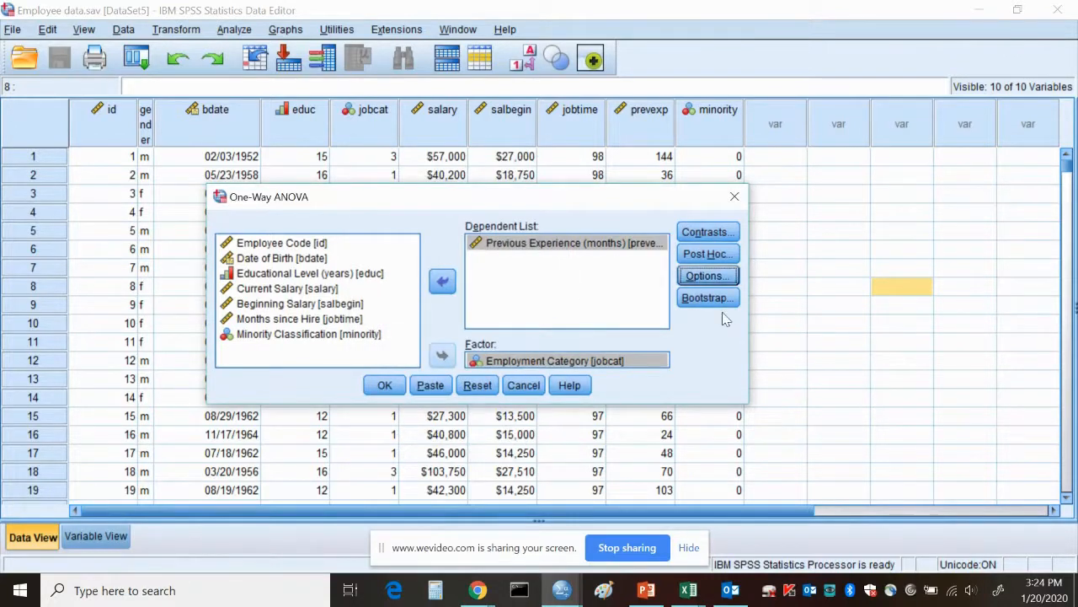
Choose the Scheffe post hoc test for the One-Way ANOVA and run the analysis.
left_click(726, 257)
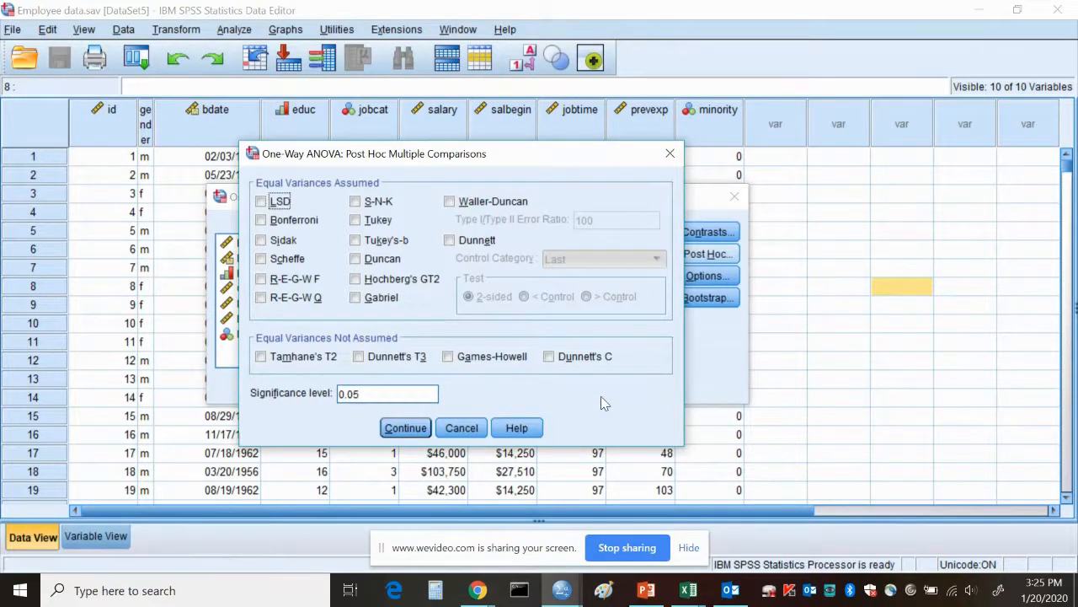
left_click(261, 259)
left_click(397, 431)
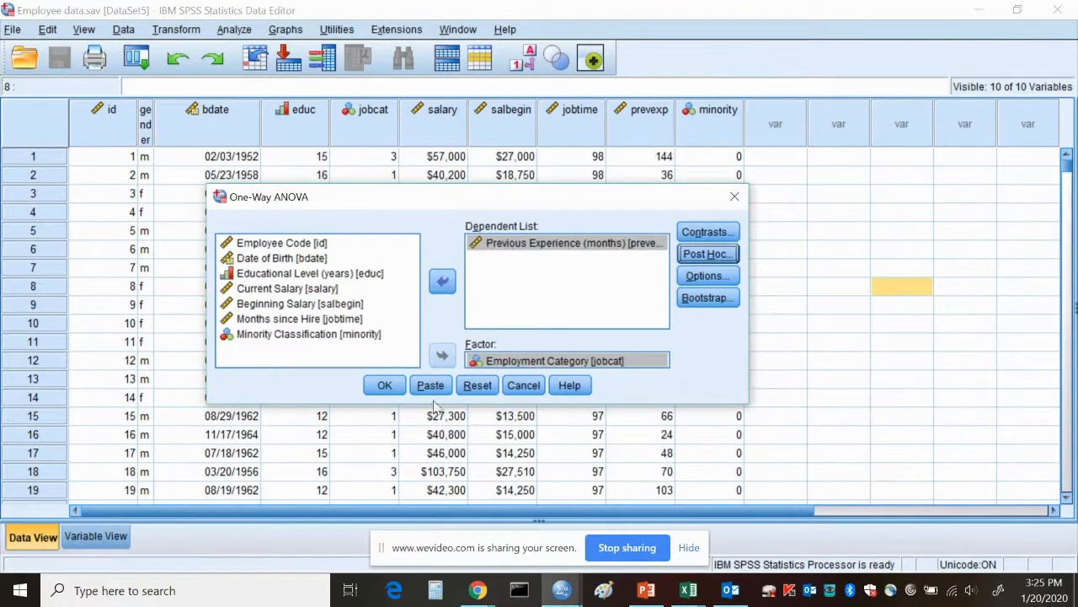
left_click(388, 389)
left_click(391, 390)
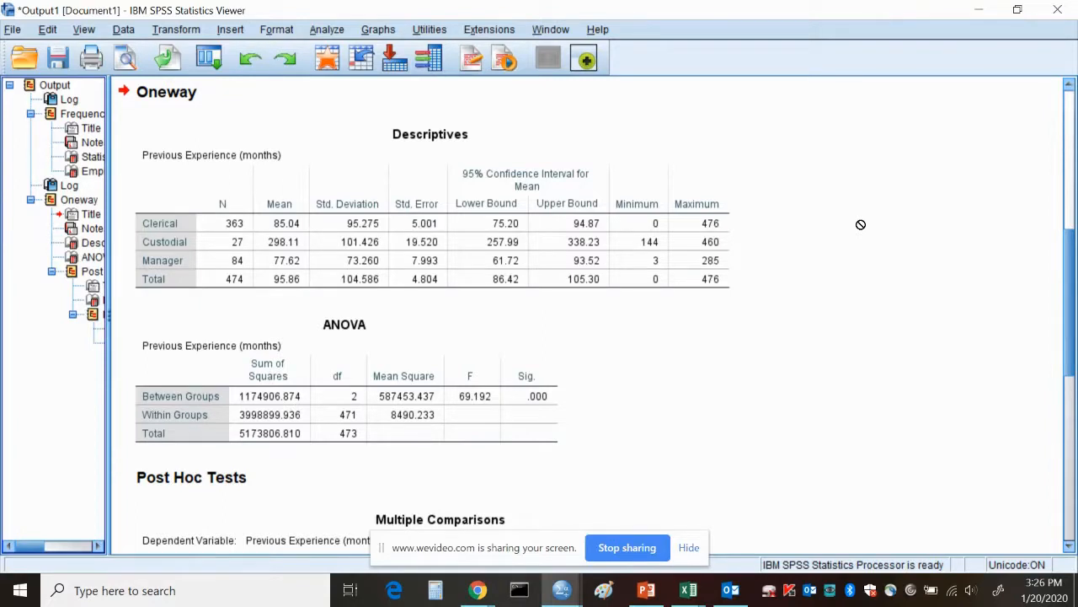
Examine the Descriptives, ANOVA and Scheffe Multiple Comparisons tables for Previous Experience (months) by employment category.
left_click(389, 283)
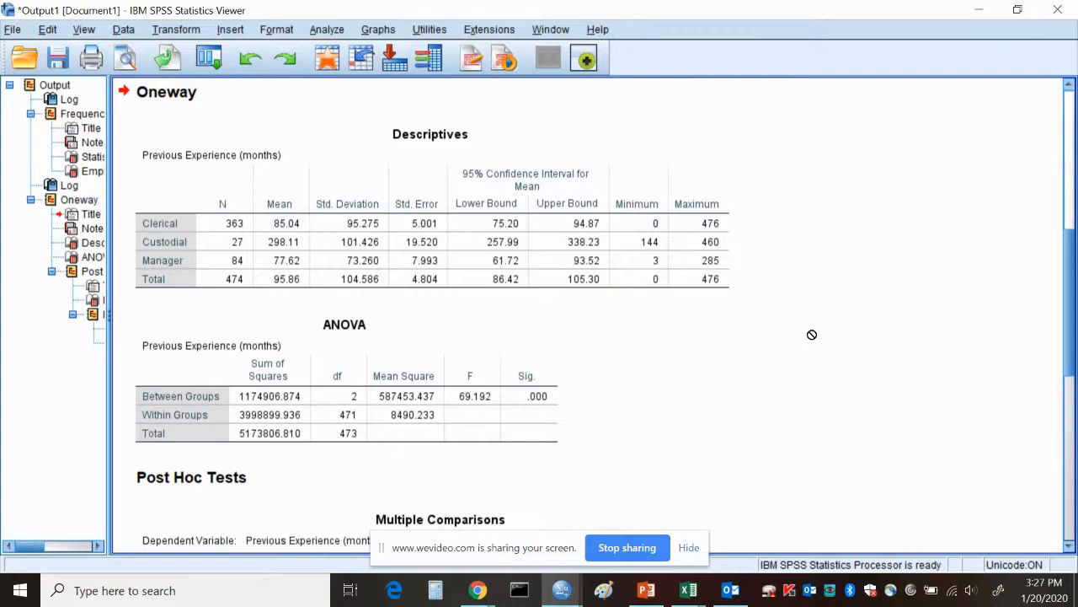
left_click_drag(1072, 268, 1075, 300)
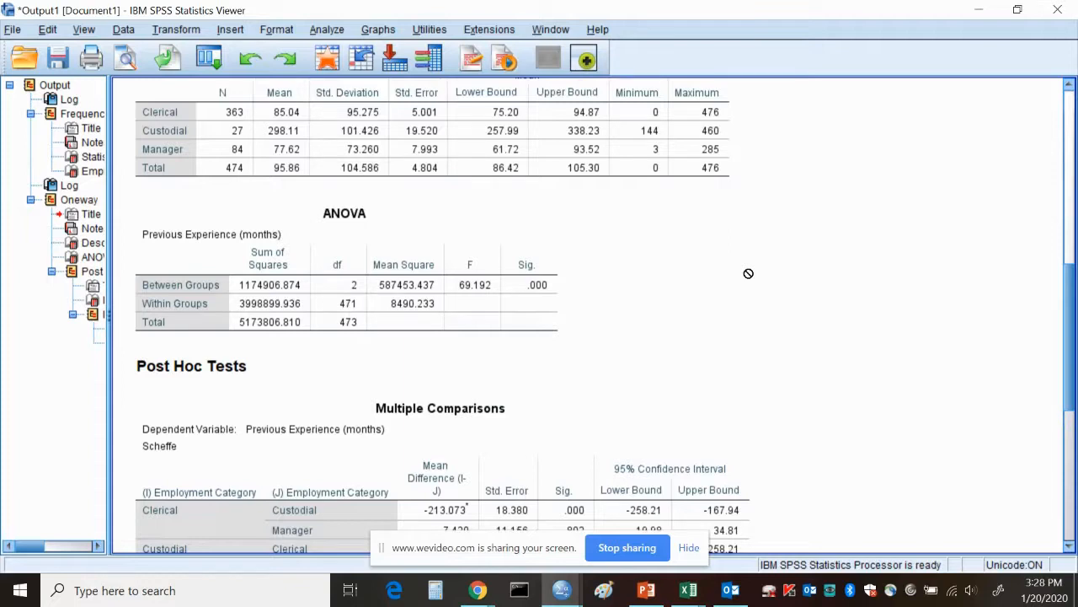
left_click(489, 290)
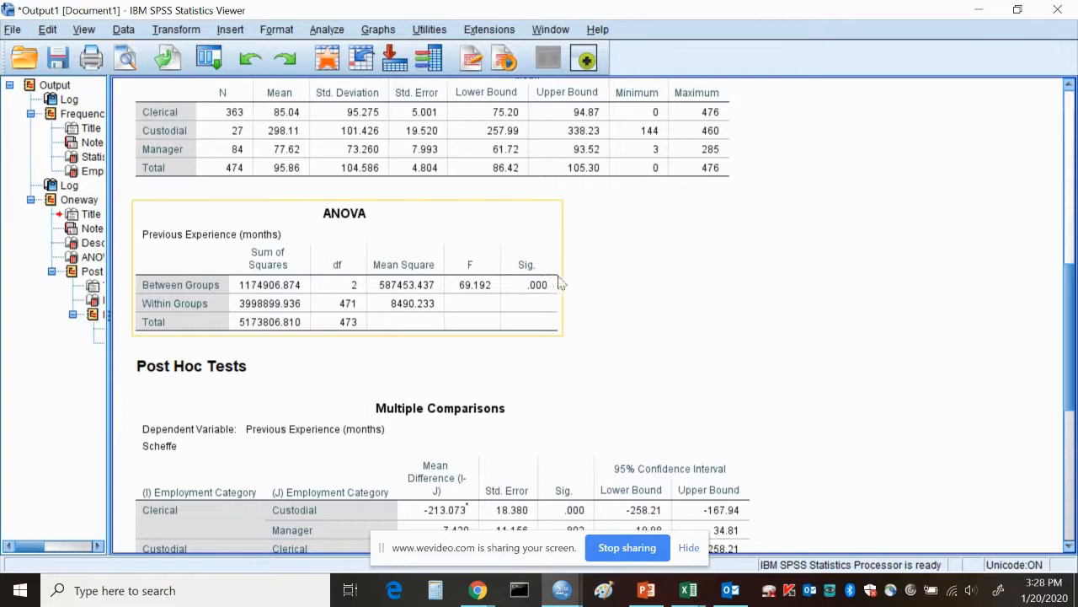
left_click_drag(558, 300, 734, 296)
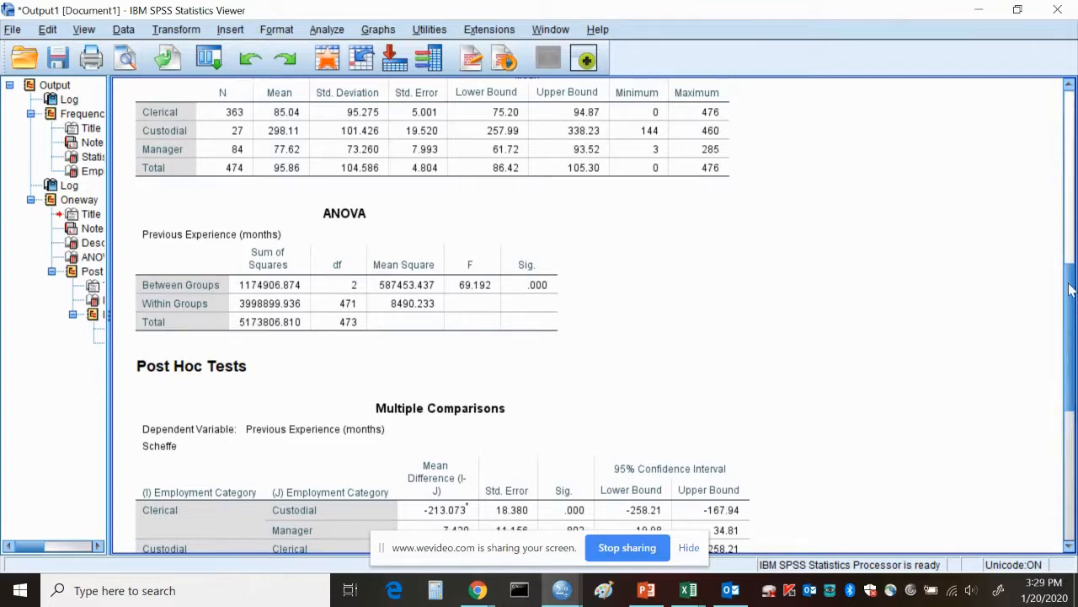
left_click_drag(1068, 289, 1074, 352)
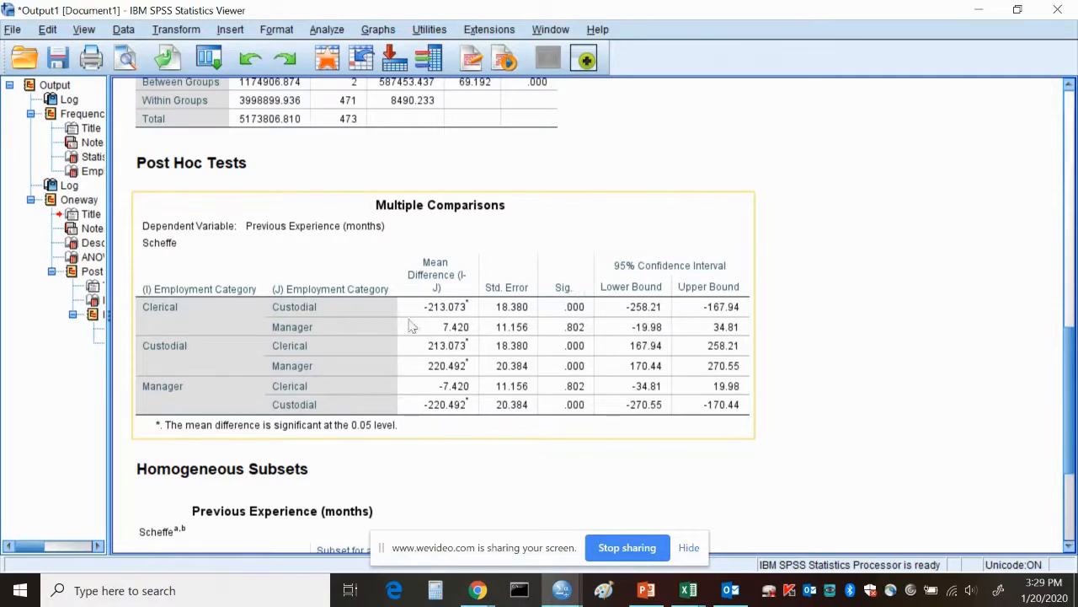
left_click(1027, 289)
left_click(317, 292)
left_click(807, 315)
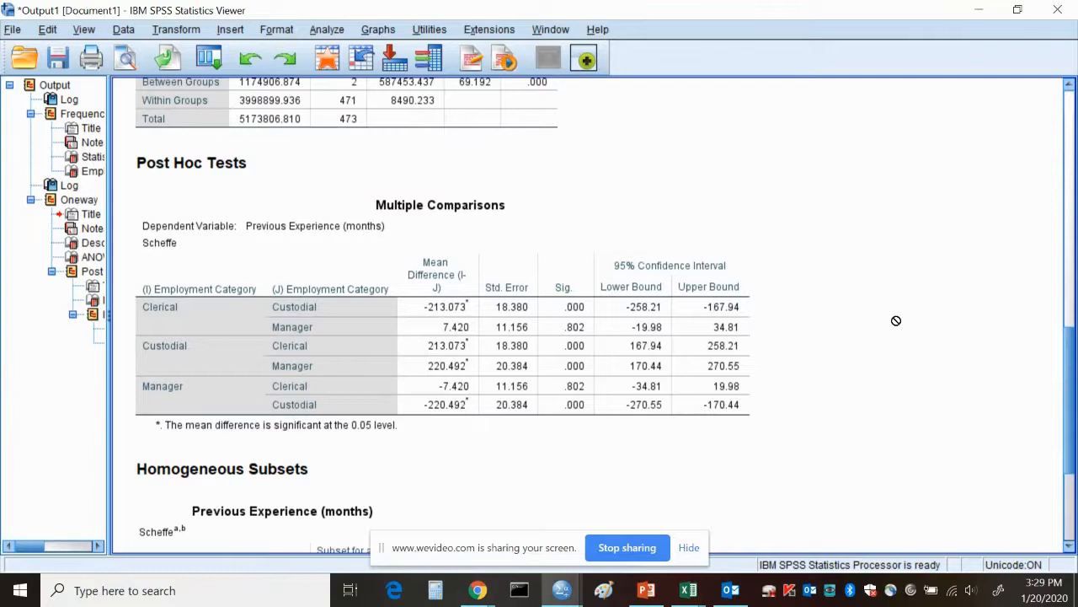
left_click(586, 300)
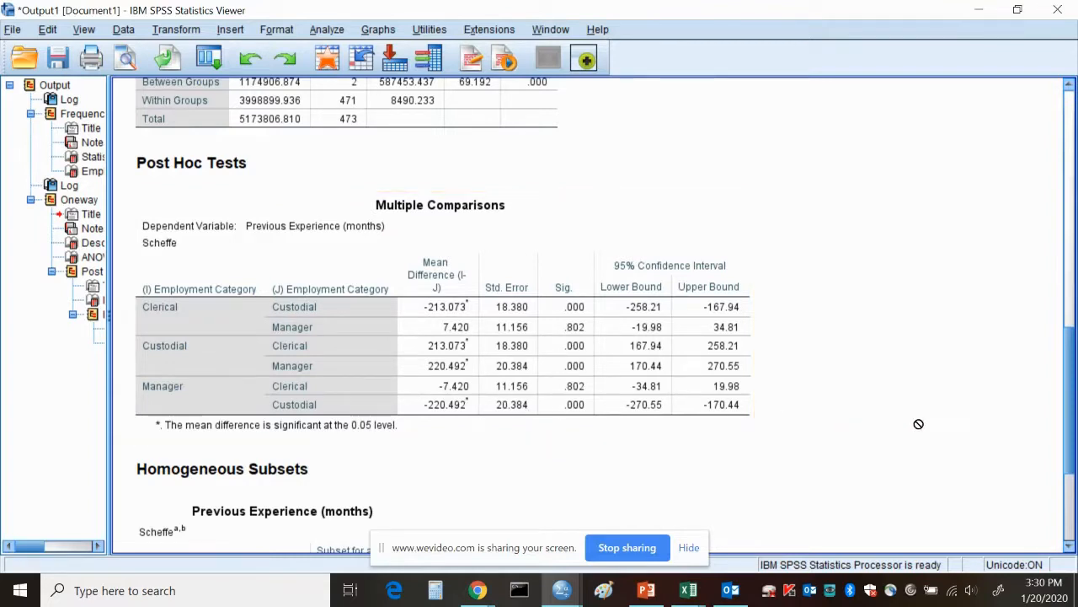
left_click_drag(1074, 390, 1020, 296)
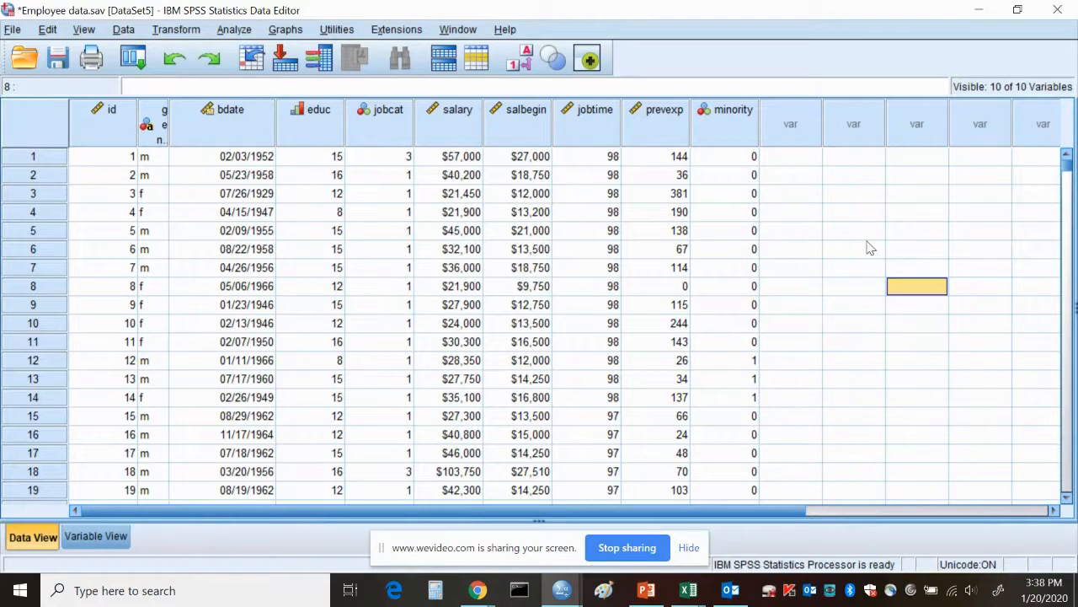
Set up another One-Way ANOVA by Employment Category, replacing Previous Experience with Educational Level (years) as the dependent variable.
left_click(233, 30)
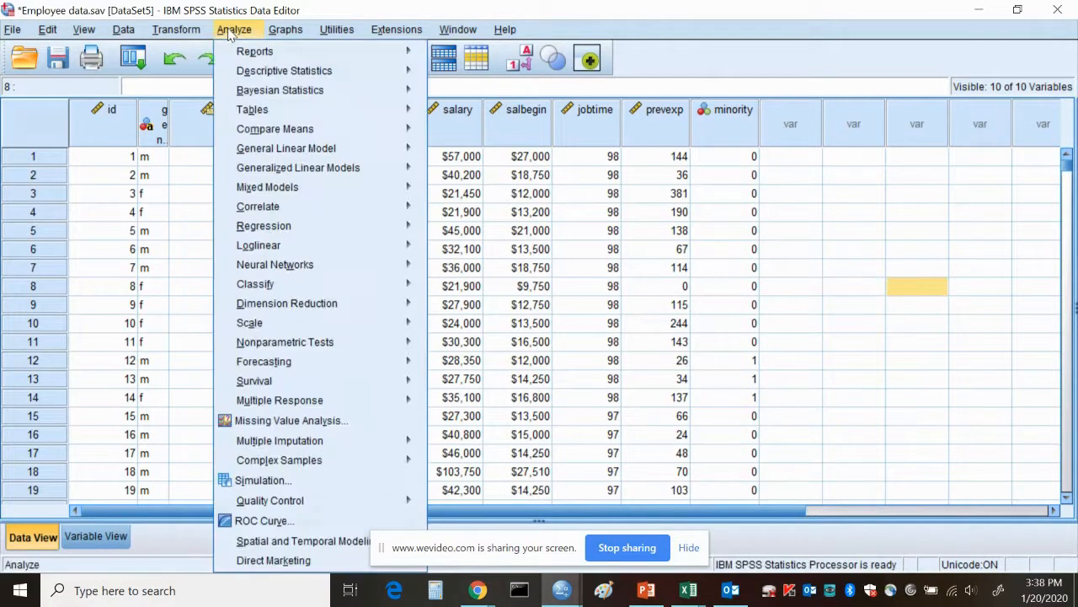
mouse_move(248, 133)
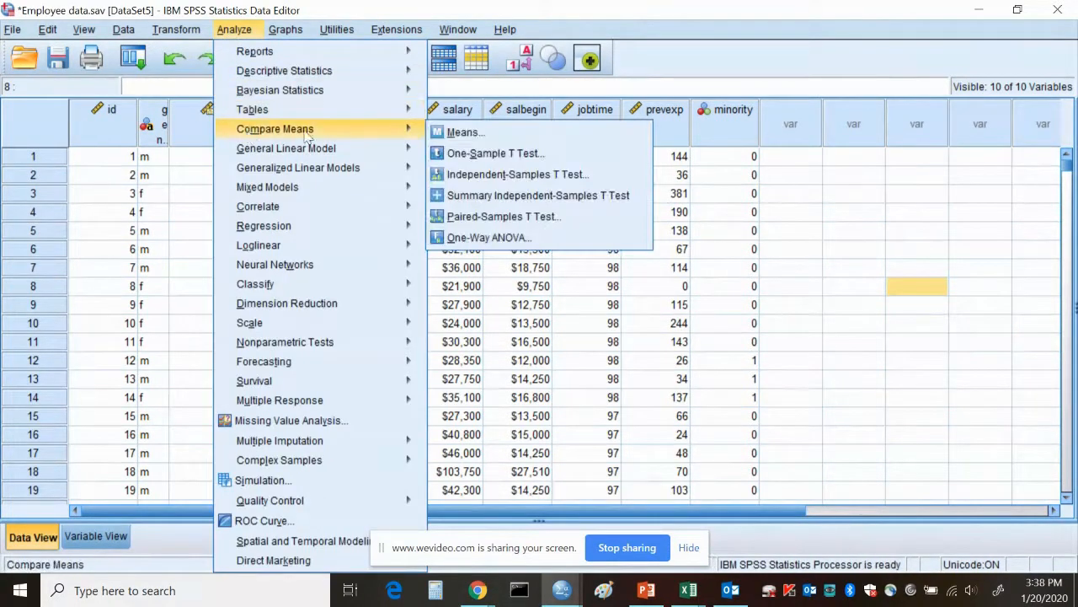
left_click(492, 238)
left_click(563, 246)
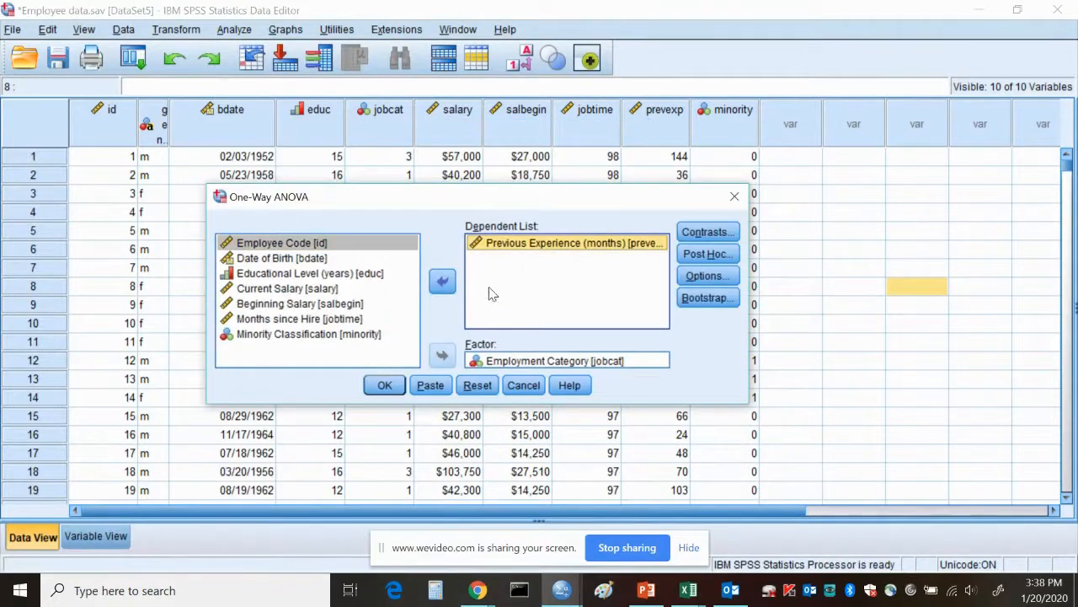
left_click(445, 285)
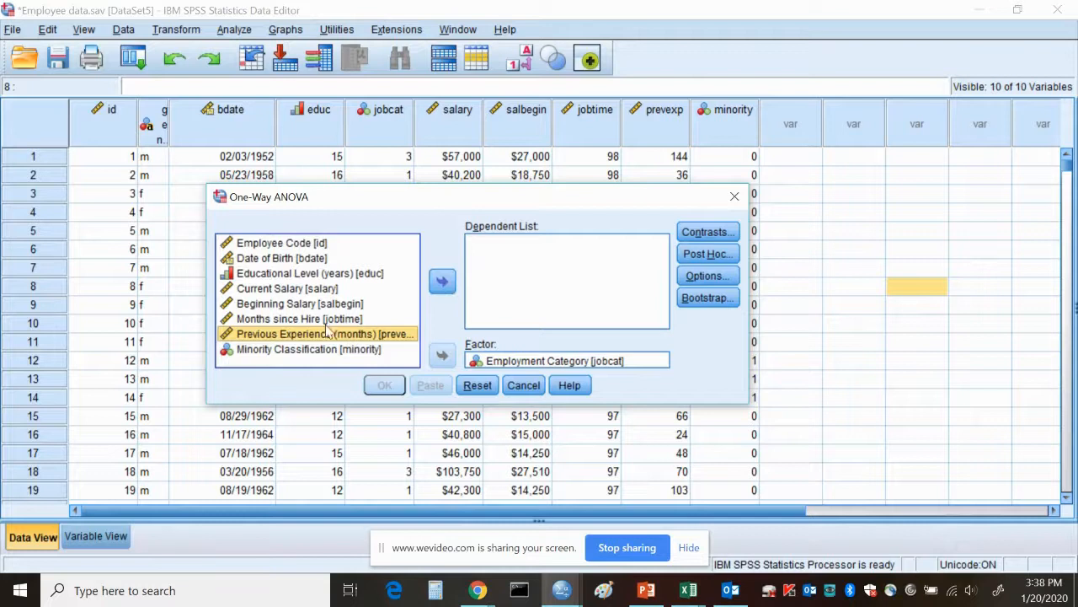
left_click(313, 276)
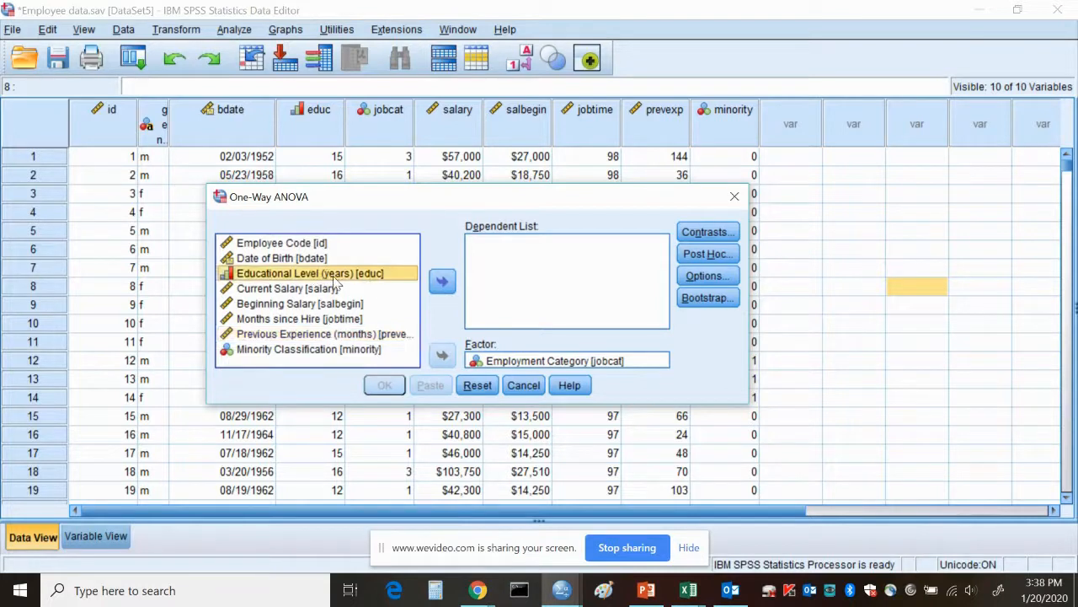
left_click(440, 284)
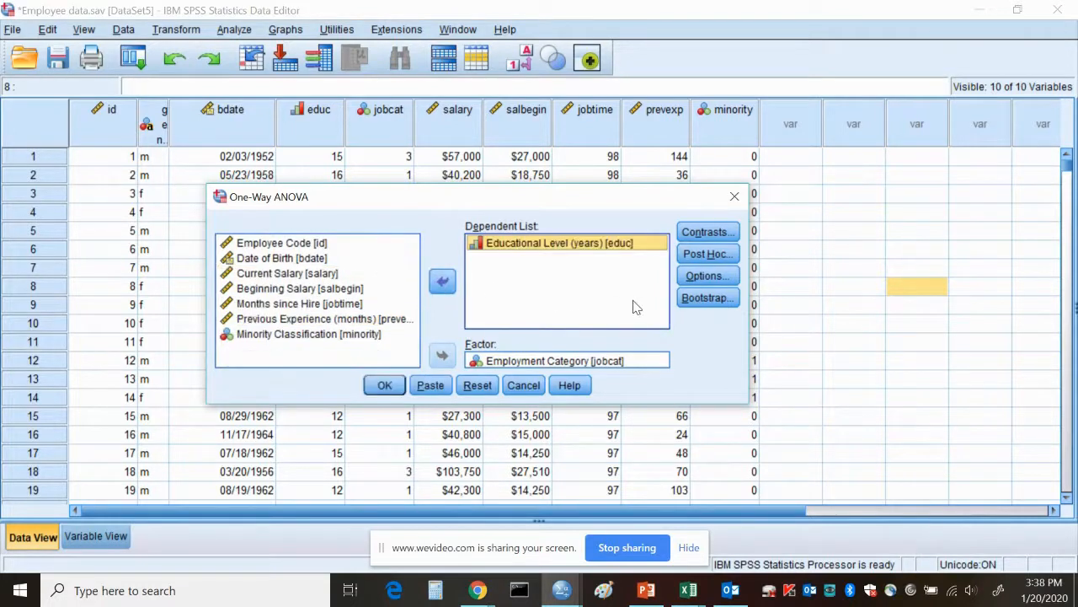
Check that Descriptive statistics and the Scheffe post hoc test are selected, and run the Educational Level ANOVA.
left_click(707, 275)
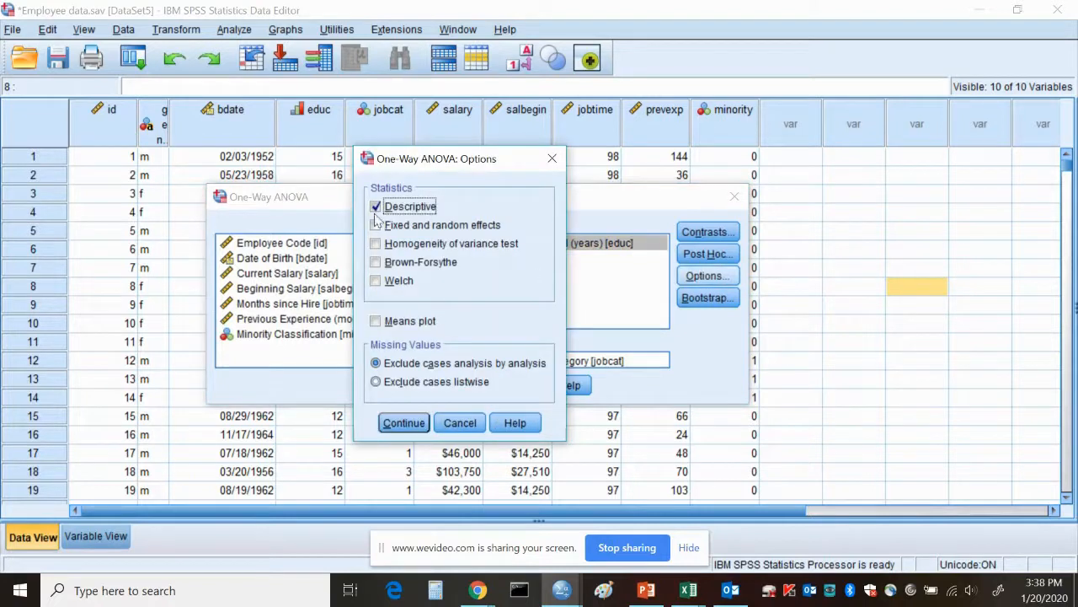
left_click(409, 424)
left_click(708, 253)
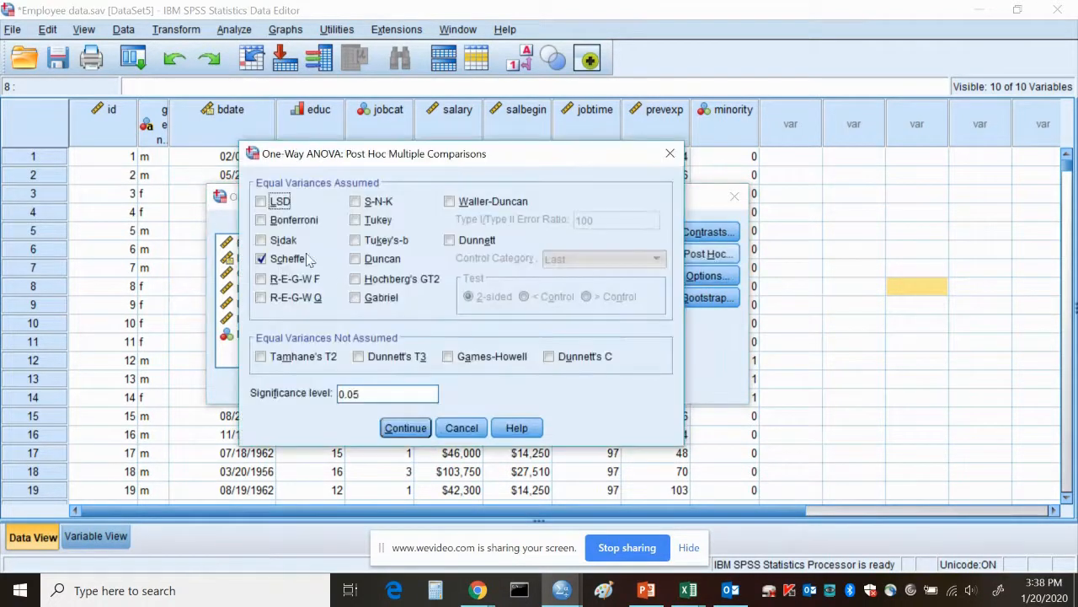
left_click(411, 428)
left_click(390, 386)
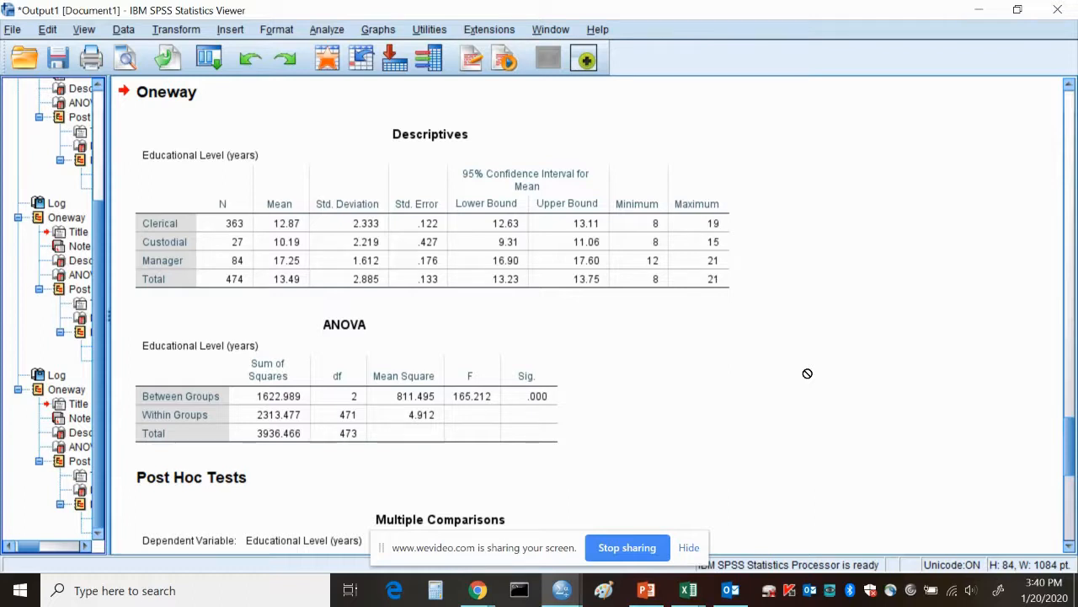
Review the Descriptives, ANOVA and Multiple Comparisons tables for Educational Level, and return to the Previous Experience output.
left_click(494, 269)
scroll(1070, 428, "down", 4)
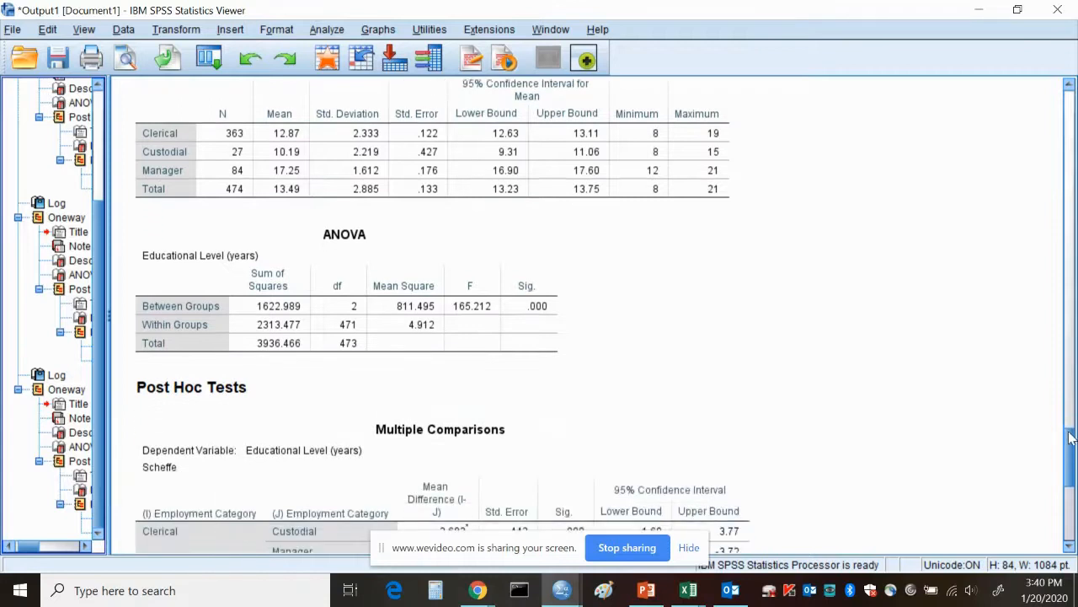
left_click_drag(535, 303, 920, 338)
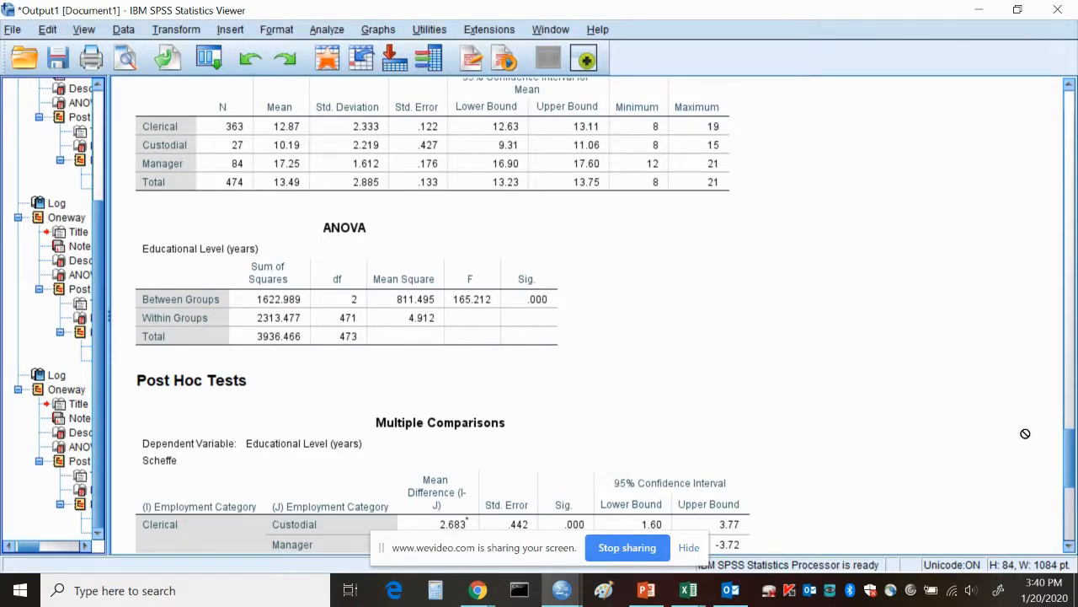
left_click_drag(1070, 442, 1072, 463)
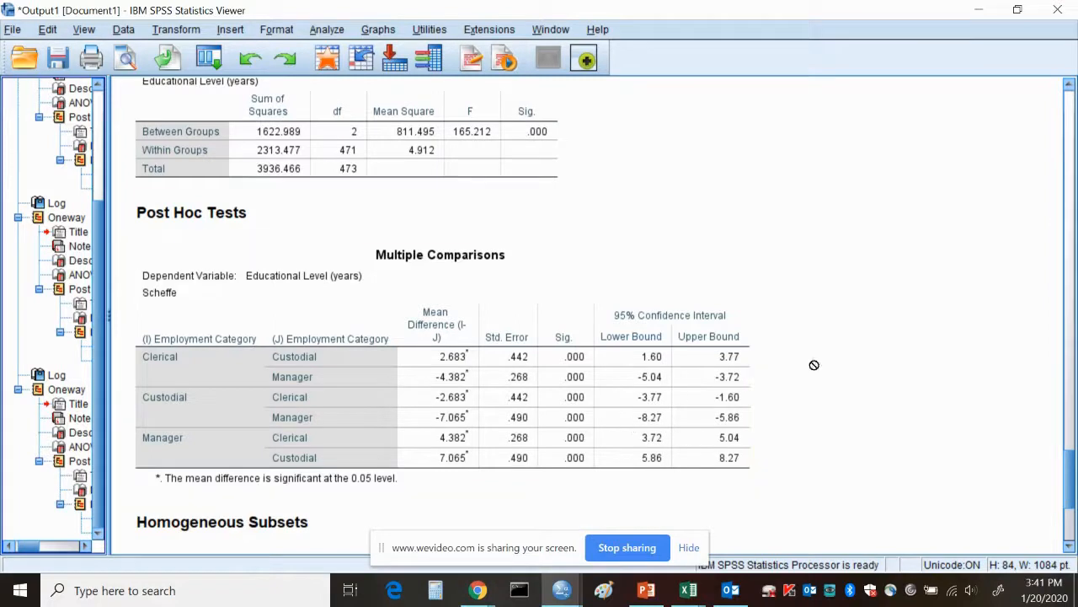
left_click_drag(1068, 479, 1070, 324)
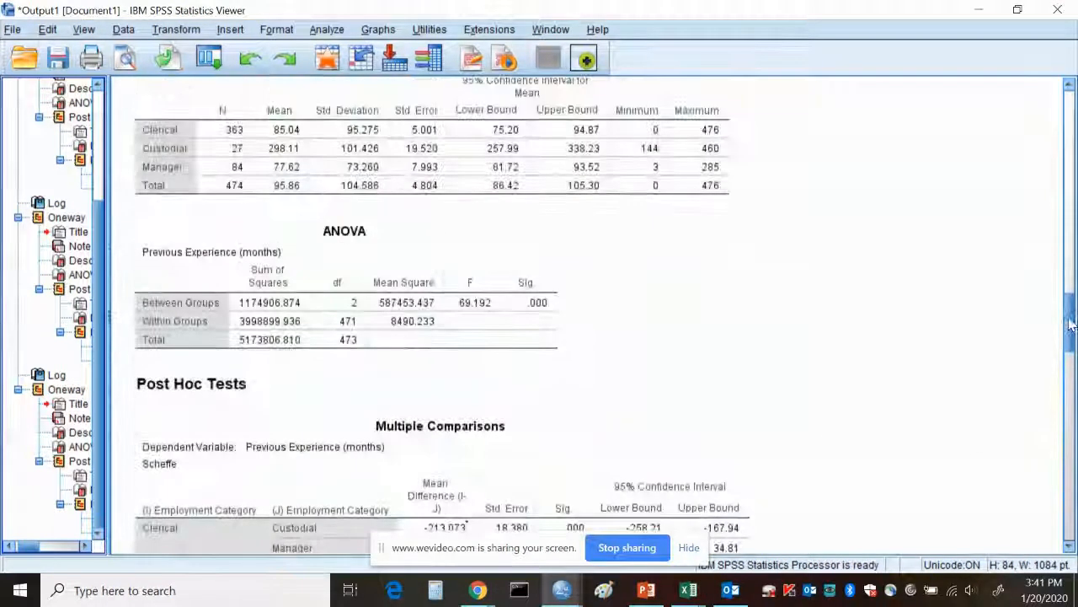